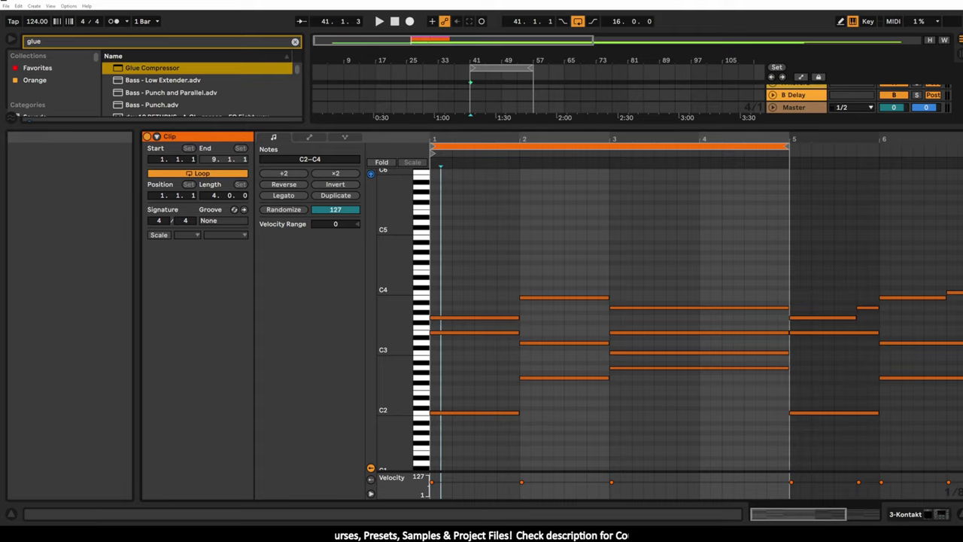
Step: Show the Info View help, inspect the C2 and A2 notes, and play the clip
{"action": "left_click", "coordinate": [11, 514]}
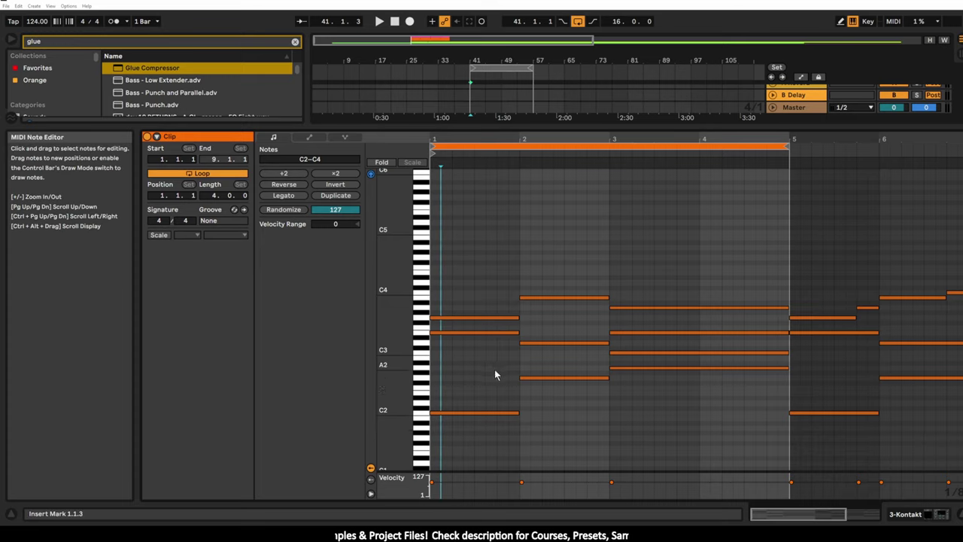
{"action": "left_click", "coordinate": [464, 413]}
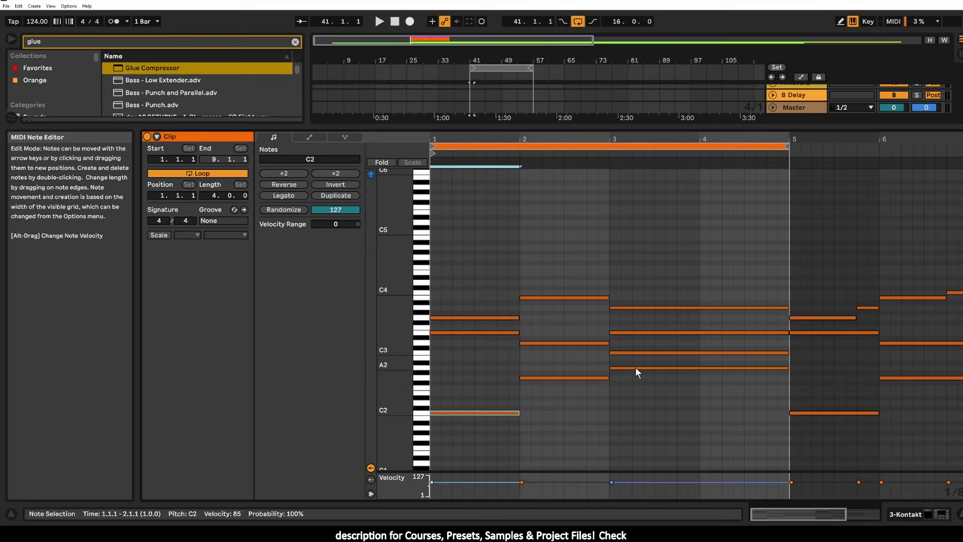
{"action": "key", "text": "space"}
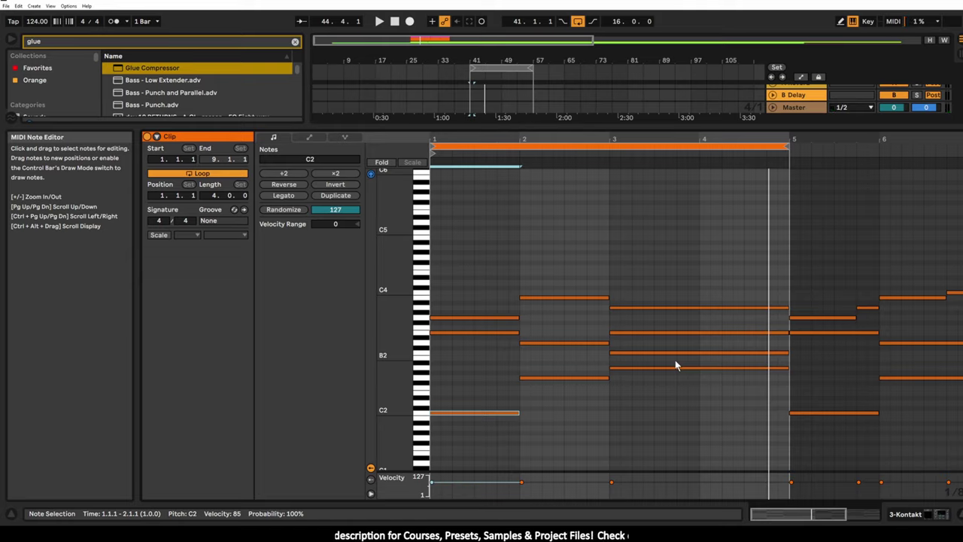
{"action": "left_click", "coordinate": [629, 369]}
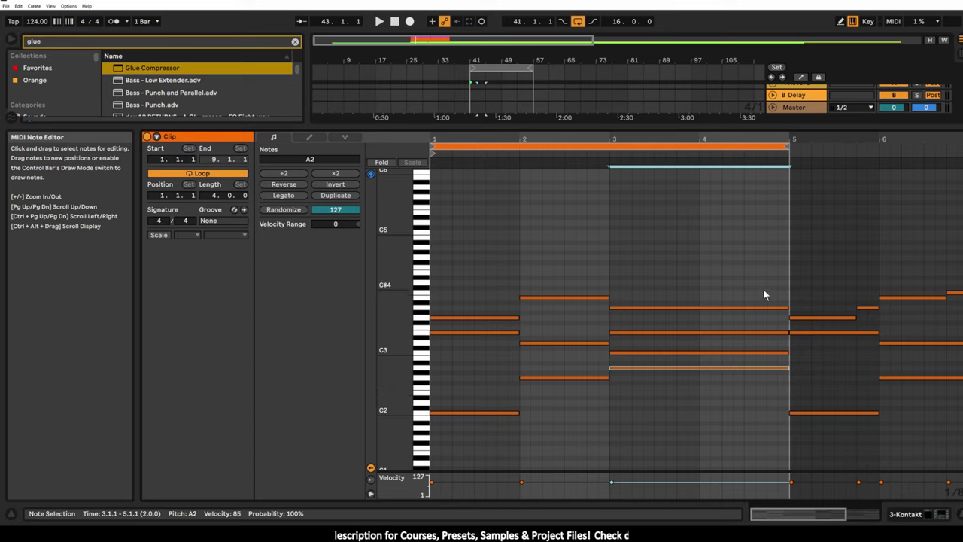
Step: Shorten the four bar-3 A-minor chord notes so they end earlier
{"action": "left_click", "coordinate": [584, 377]}
{"action": "left_click", "coordinate": [589, 344]}
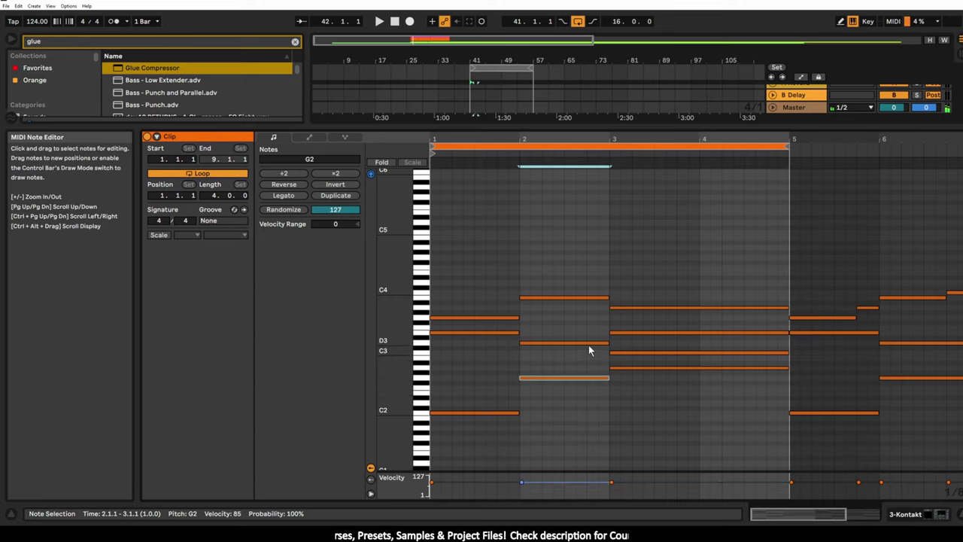
{"action": "left_click", "coordinate": [597, 298]}
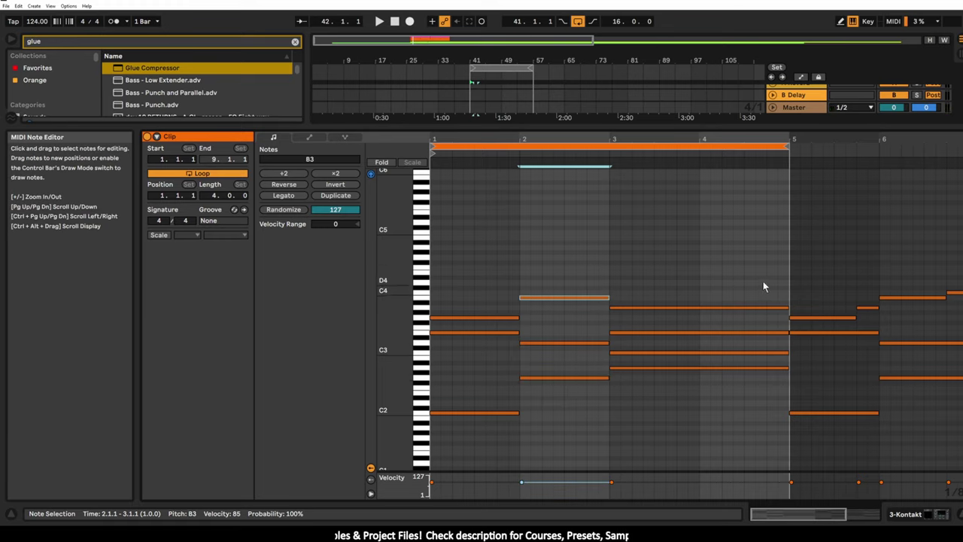
{"action": "left_click_drag", "start_coordinate": [773, 277], "coordinate": [766, 366]}
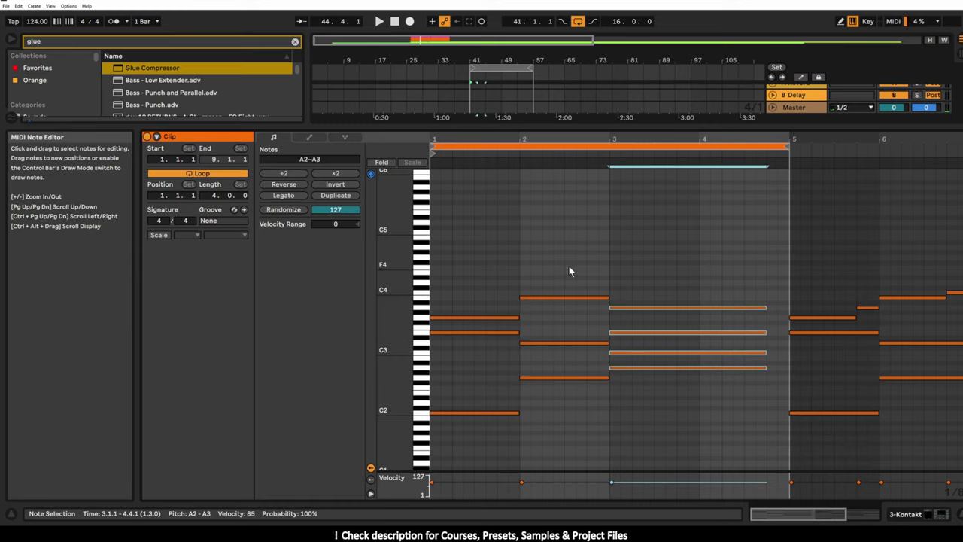
Step: Copy the bar-2 G2–D3–B3 chord near beat 4.4, trim it to end at bar 5, and play
{"action": "left_click_drag", "start_coordinate": [568, 266], "coordinate": [565, 393]}
{"action": "key", "text": "ctrl+c"}
{"action": "left_click", "coordinate": [771, 283]}
{"action": "key", "text": "ctrl+v"}
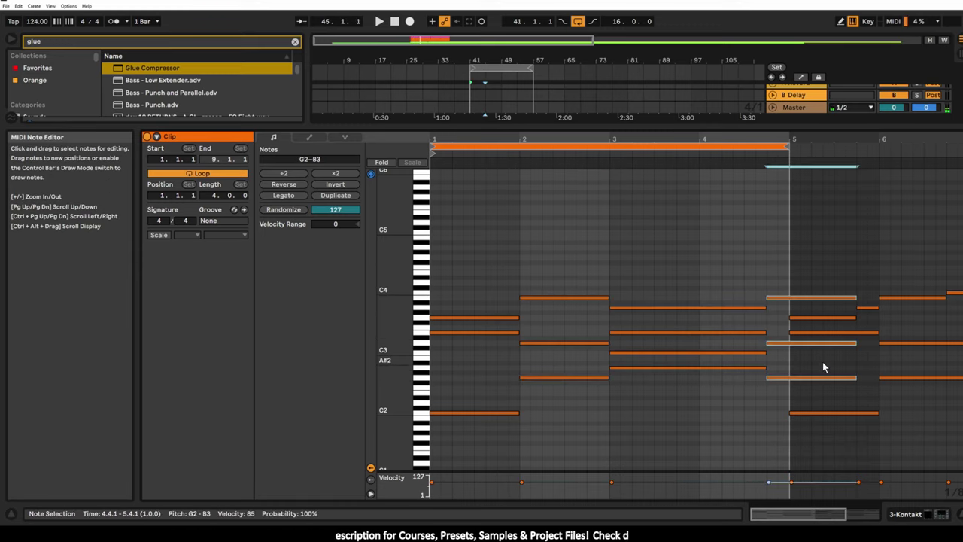
{"action": "left_click_drag", "start_coordinate": [857, 377], "coordinate": [789, 377]}
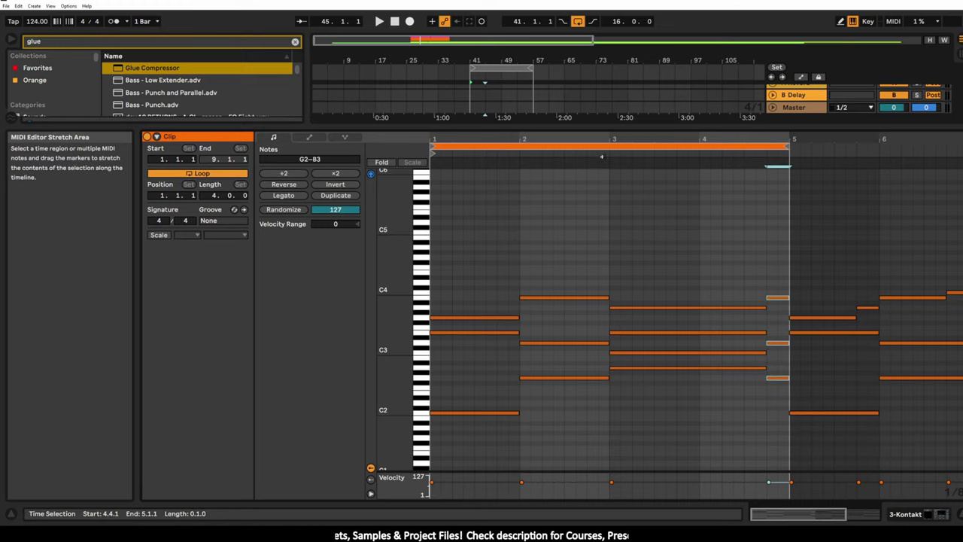
{"action": "key", "text": "space"}
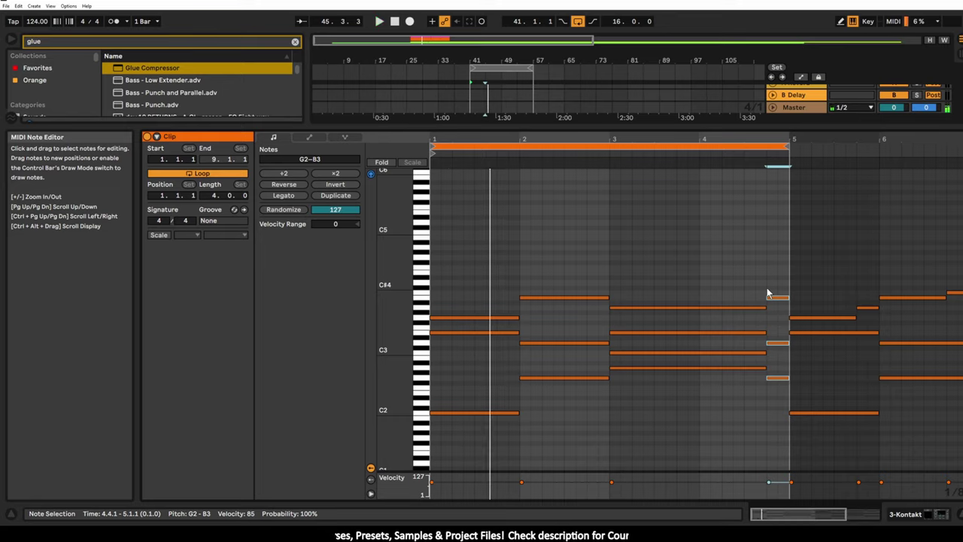
Step: Pull the right edges of the four bar-3 A-minor notes back to the bar 4 line
{"action": "left_click", "coordinate": [773, 331]}
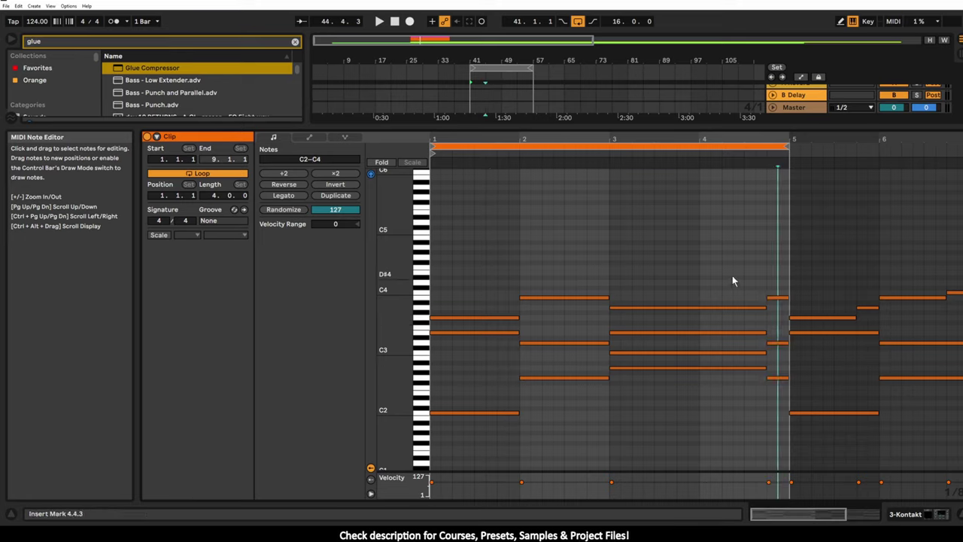
{"action": "left_click", "coordinate": [734, 395]}
{"action": "left_click", "coordinate": [466, 294]}
{"action": "left_click", "coordinate": [468, 316]}
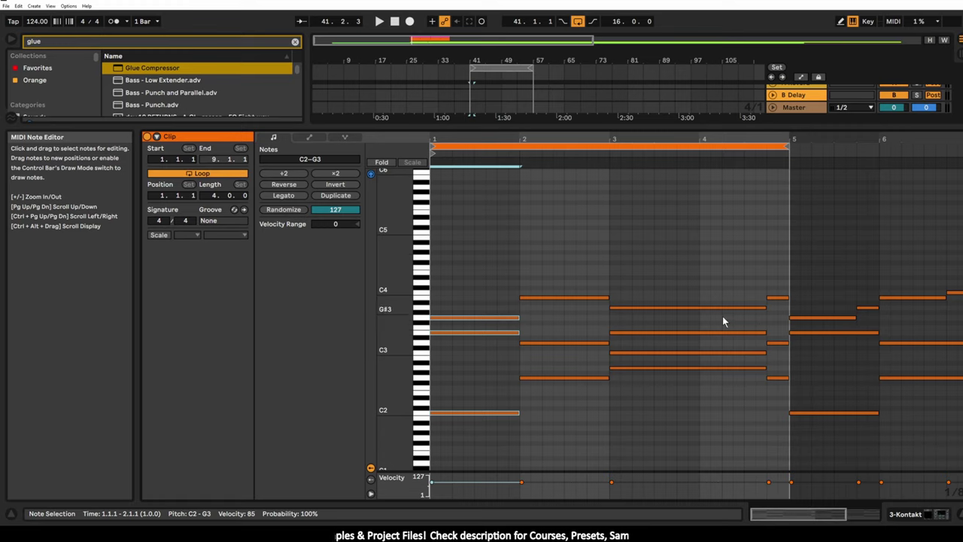
{"action": "left_click_drag", "start_coordinate": [737, 277], "coordinate": [697, 364]}
{"action": "left_click_drag", "start_coordinate": [757, 262], "coordinate": [700, 378]}
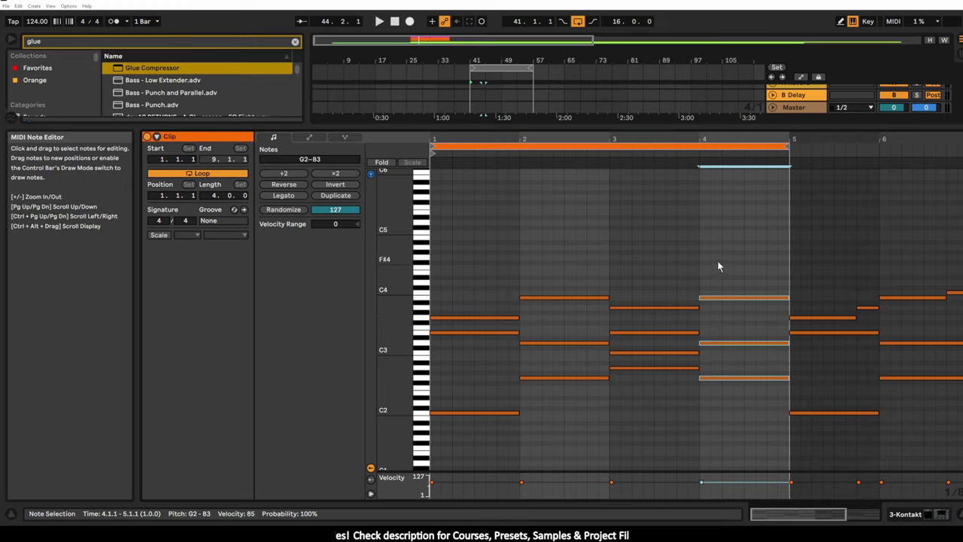
Step: Start the bar-4 G2–D3–B3 chord at 4.4.1 and extend the A-minor chord to 4.4.1
{"action": "left_click_drag", "start_coordinate": [721, 253], "coordinate": [741, 411]}
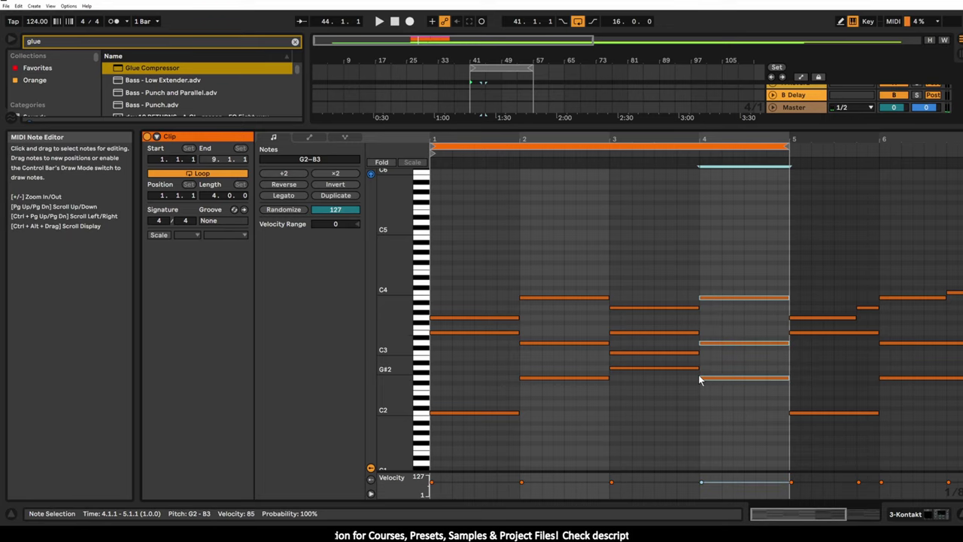
{"action": "left_click_drag", "start_coordinate": [700, 377], "coordinate": [743, 374]}
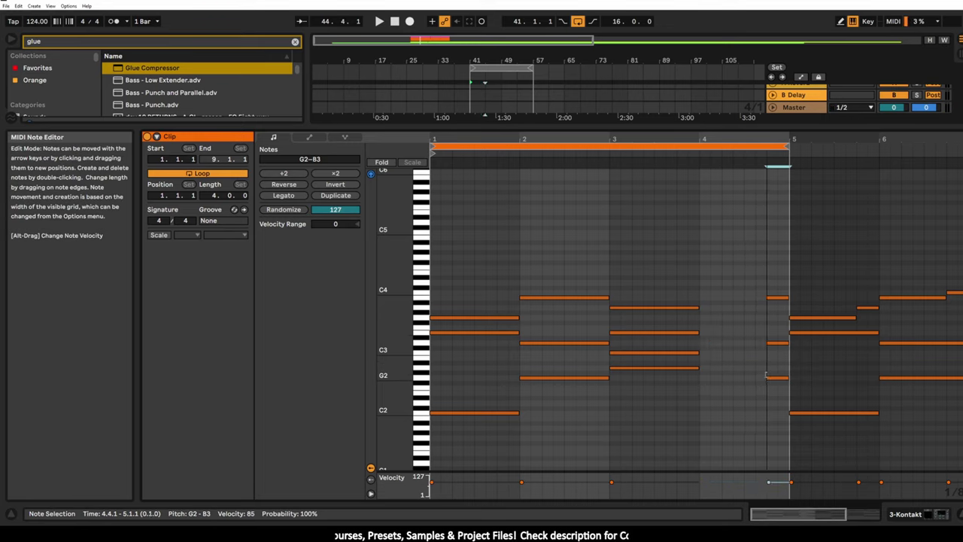
{"action": "left_click_drag", "start_coordinate": [698, 283], "coordinate": [766, 366]}
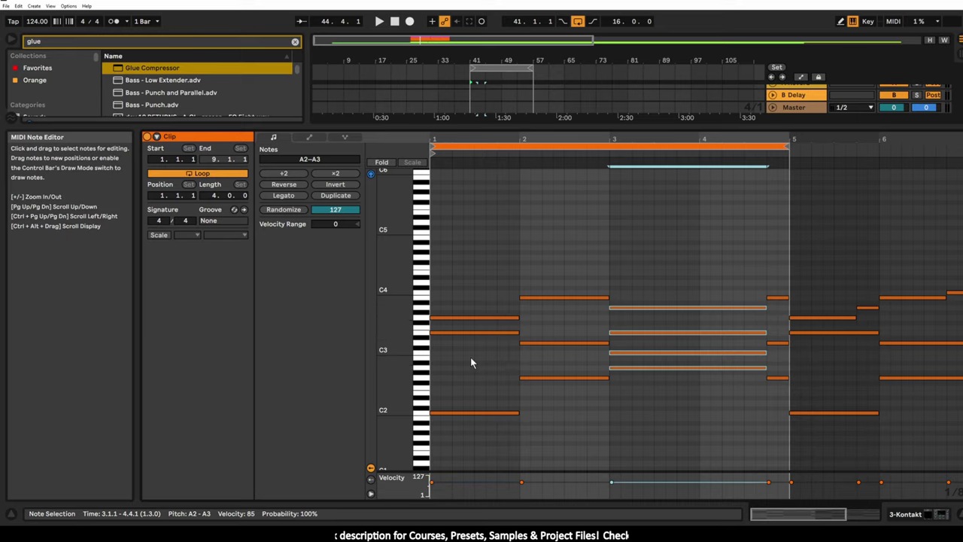
{"action": "left_click", "coordinate": [474, 413]}
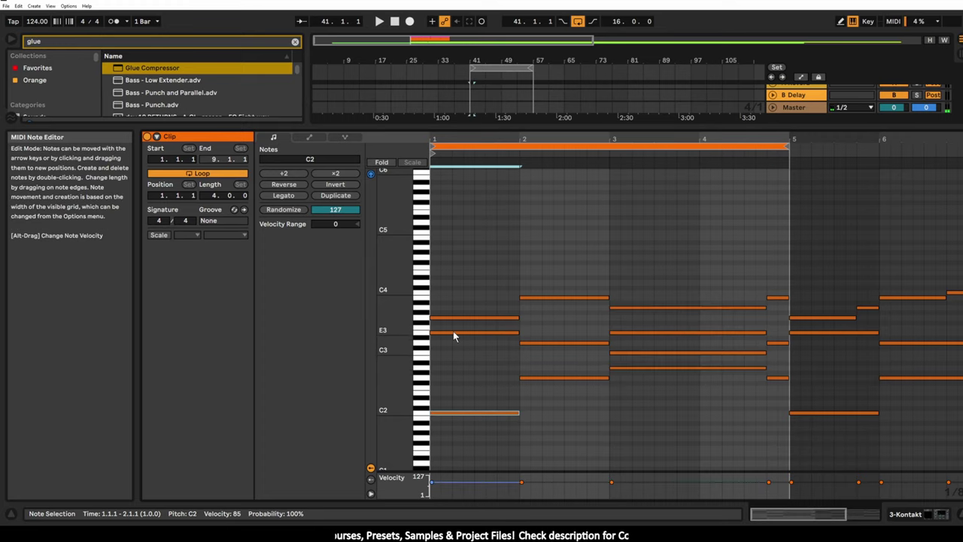
{"action": "double_click", "coordinate": [502, 307]}
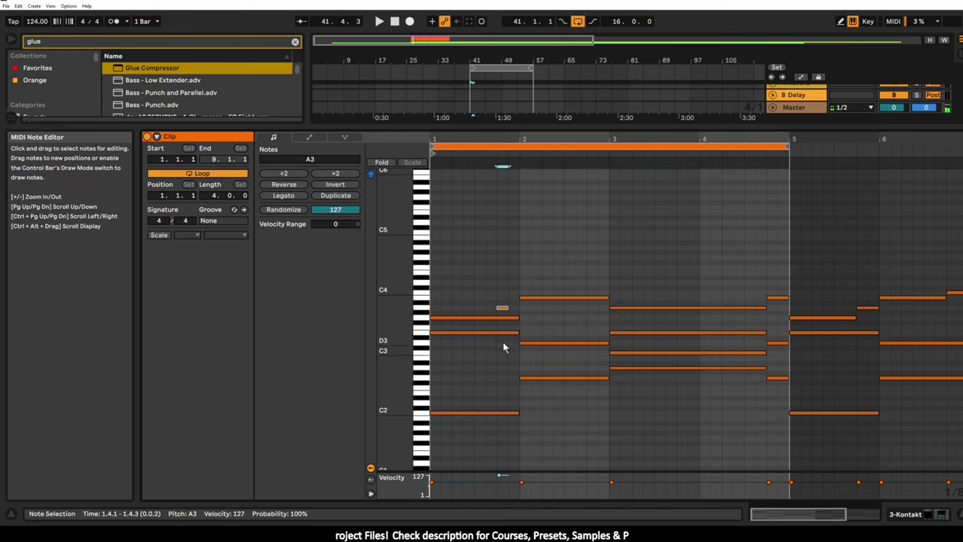
{"action": "double_click", "coordinate": [502, 343]}
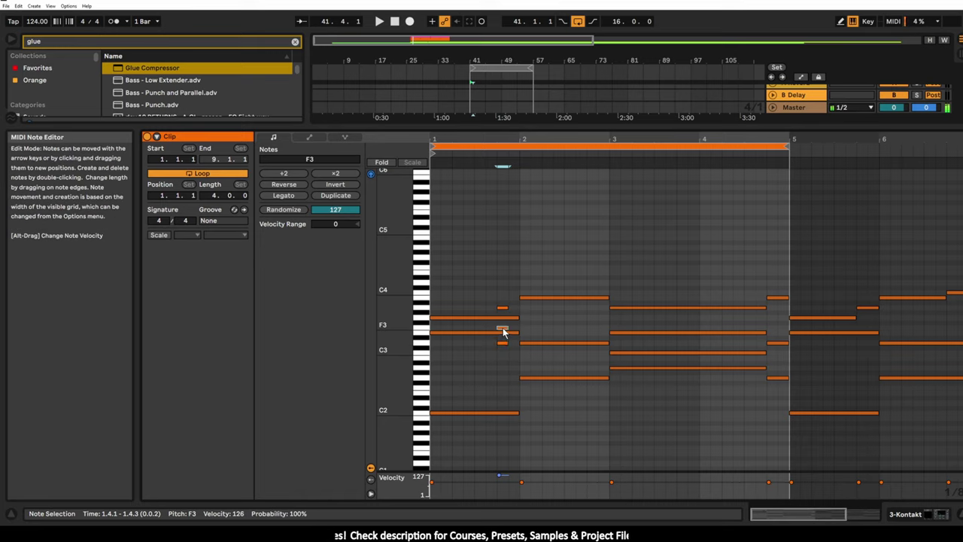
{"action": "double_click", "coordinate": [502, 327]}
{"action": "double_click", "coordinate": [502, 308]}
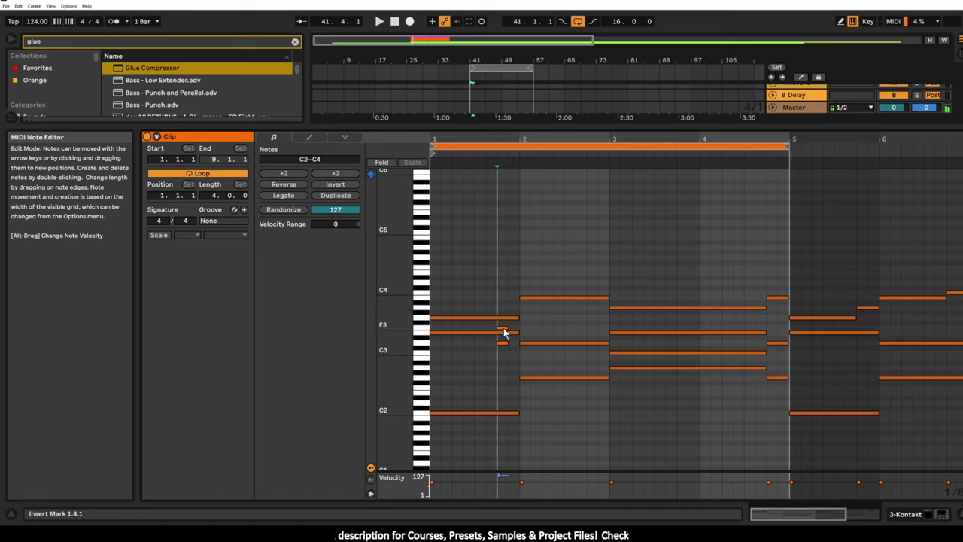
{"action": "double_click", "coordinate": [502, 327]}
{"action": "double_click", "coordinate": [503, 344]}
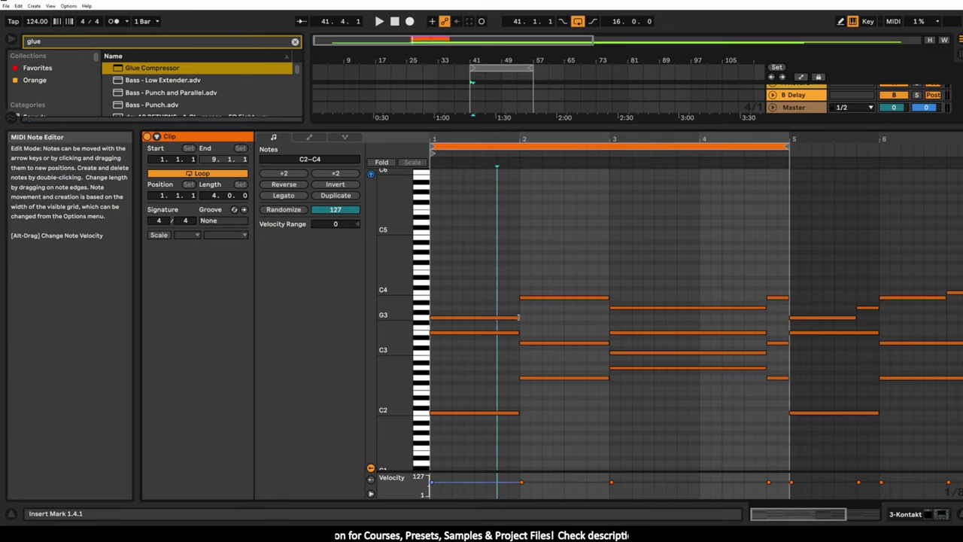
Step: End the bar-1 G3 at beat 1.4 and add an A3 sixteenth there at velocity 91
{"action": "left_click", "coordinate": [515, 319]}
{"action": "mouse_move", "coordinate": [516, 317]}
{"action": "left_mouse_down"}
{"action": "mouse_move", "coordinate": [497, 318]}
{"action": "mouse_move", "coordinate": [521, 306]}
{"action": "left_mouse_up"}
{"action": "double_click", "coordinate": [503, 318]}
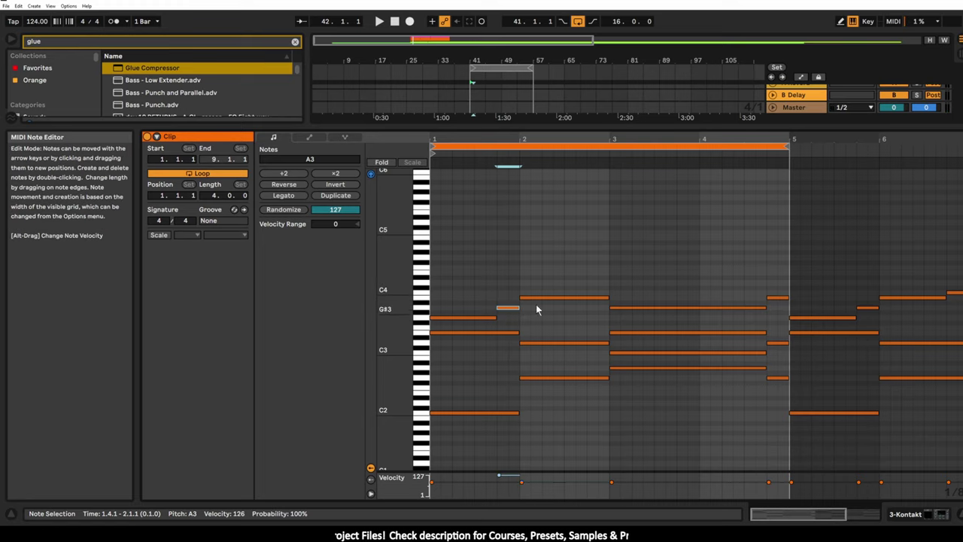
{"action": "left_click", "coordinate": [509, 309]}
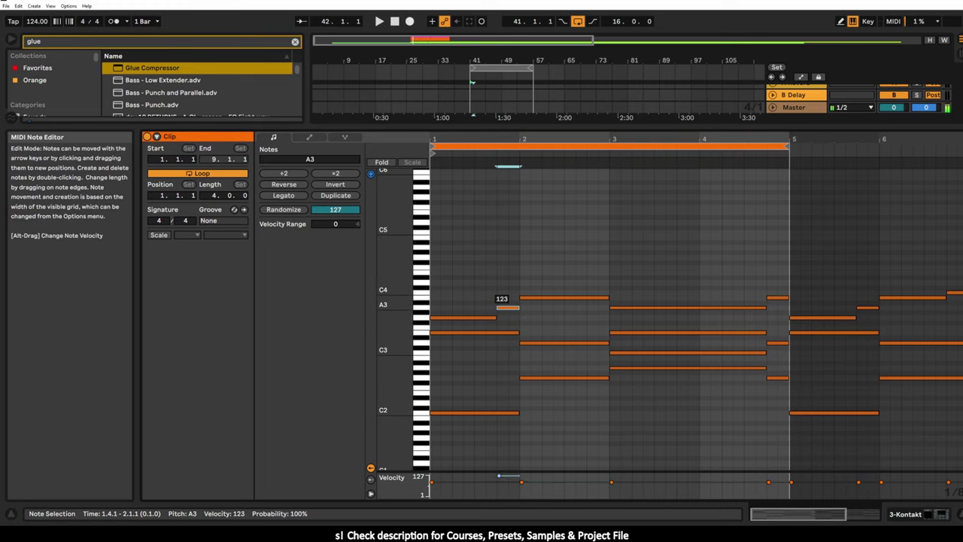
{"action": "mouse_move", "coordinate": [508, 309]}
{"action": "left_mouse_down"}
{"action": "mouse_move", "coordinate": [509, 329]}
{"action": "mouse_move", "coordinate": [508, 309]}
{"action": "left_mouse_up"}
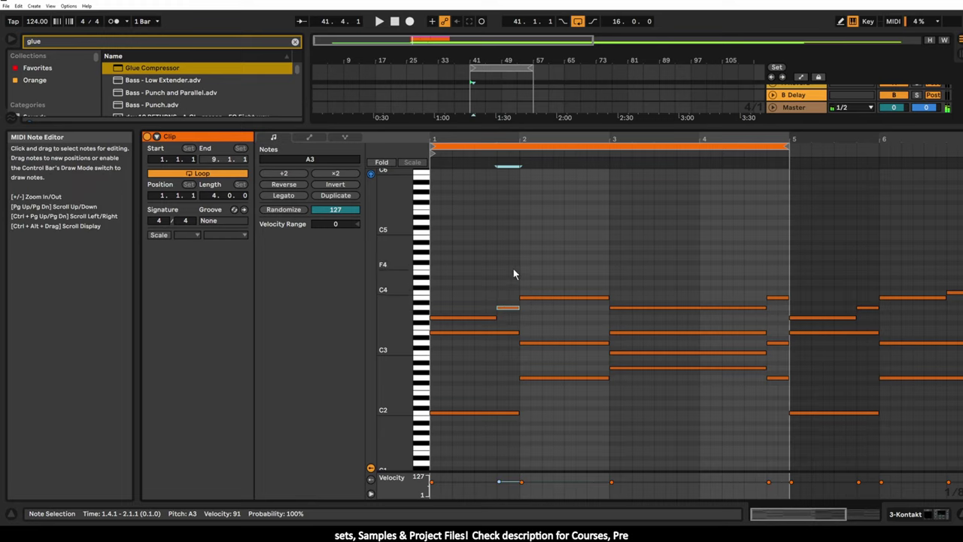
{"action": "key", "text": "space"}
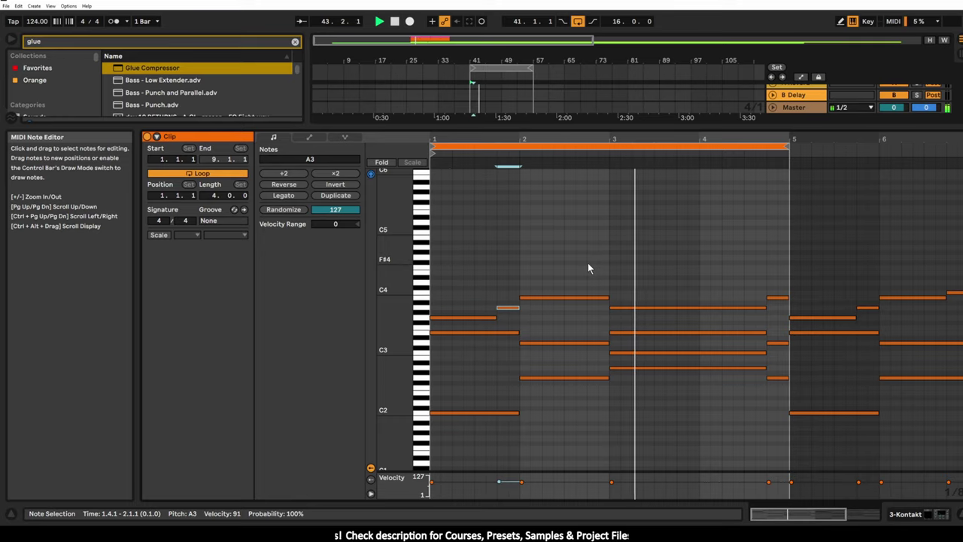
{"action": "key", "text": "space"}
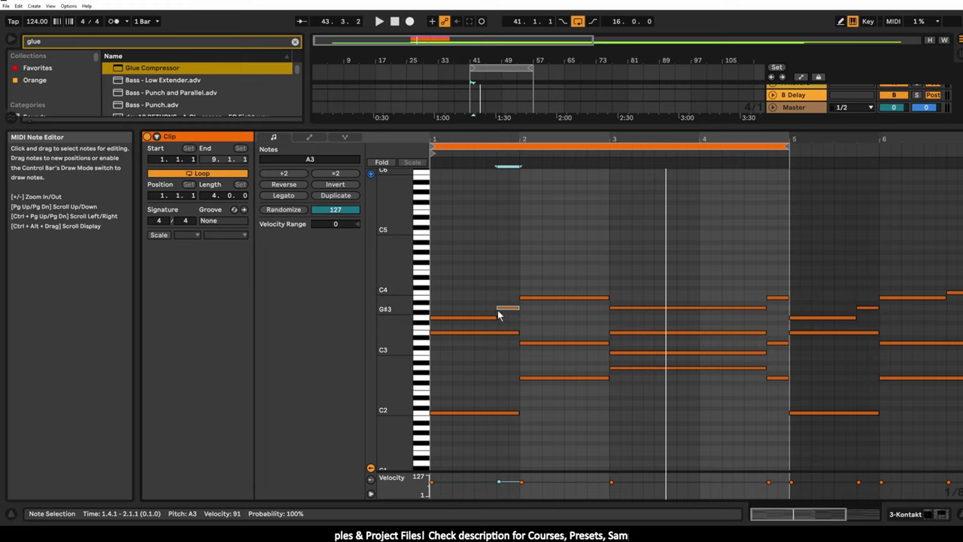
{"action": "left_click_drag", "start_coordinate": [502, 311], "coordinate": [513, 331]}
{"action": "left_click", "coordinate": [514, 332]}
{"action": "double_click", "coordinate": [514, 332]}
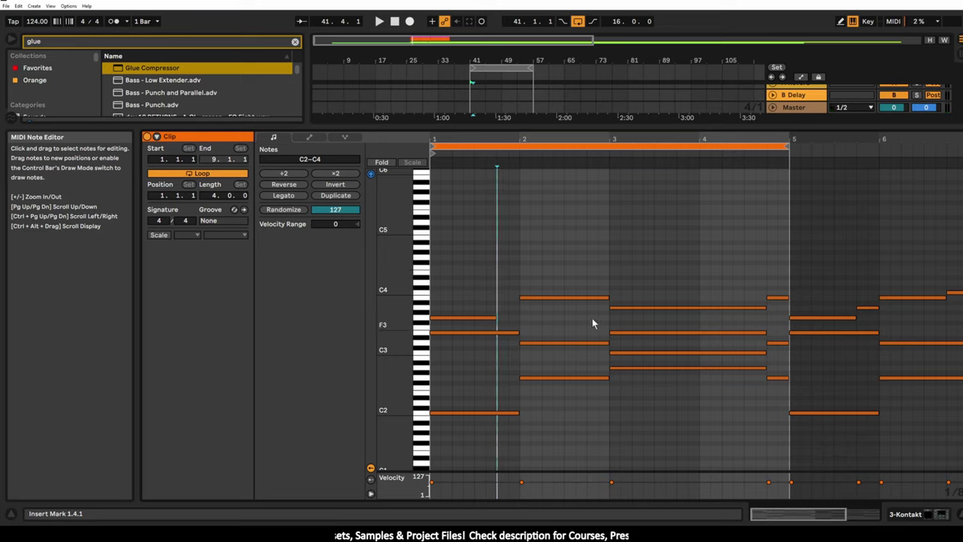
{"action": "double_click", "coordinate": [502, 310]}
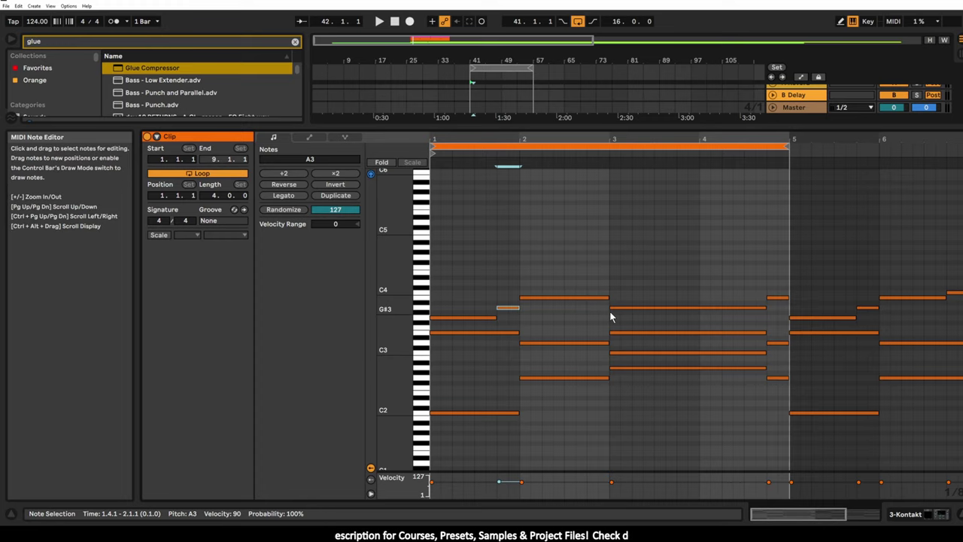
Step: End the bar-2 B3 at beat 2.4 and add a short C4 passing note on beat 2.4
{"action": "left_click_drag", "start_coordinate": [607, 298], "coordinate": [589, 301]}
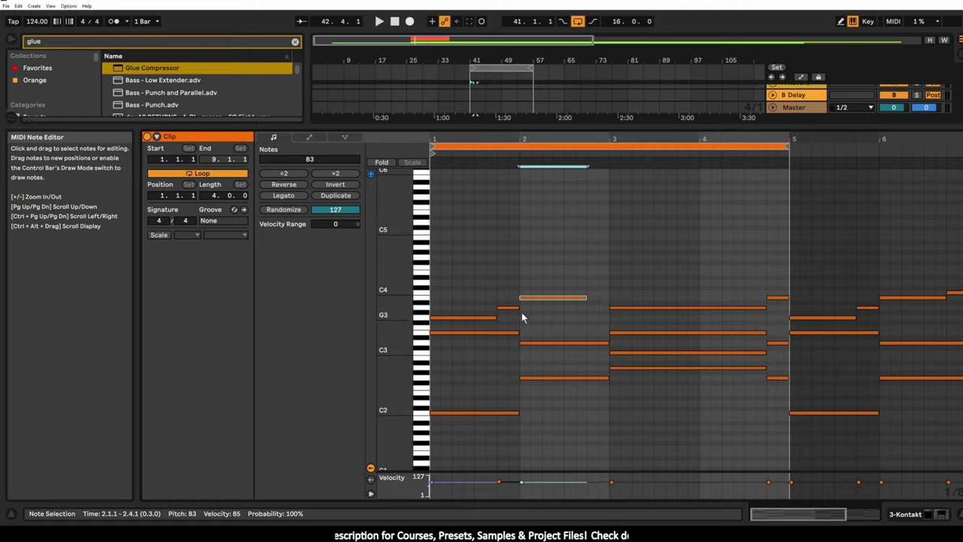
{"action": "double_click", "coordinate": [590, 271]}
{"action": "left_click_drag", "start_coordinate": [598, 272], "coordinate": [609, 271]}
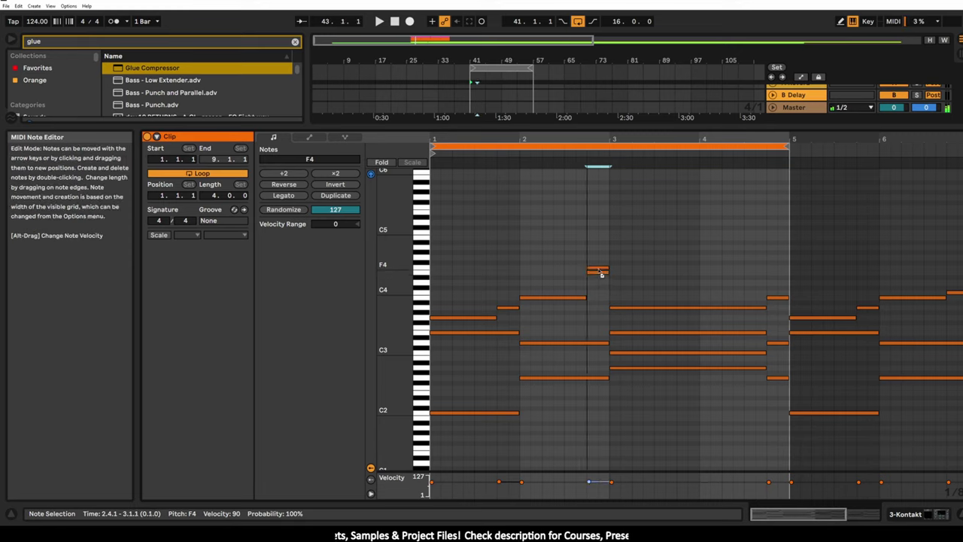
{"action": "key", "text": "Up"}
{"action": "key", "text": "Down"}
{"action": "left_click_drag", "start_coordinate": [599, 276], "coordinate": [602, 264]}
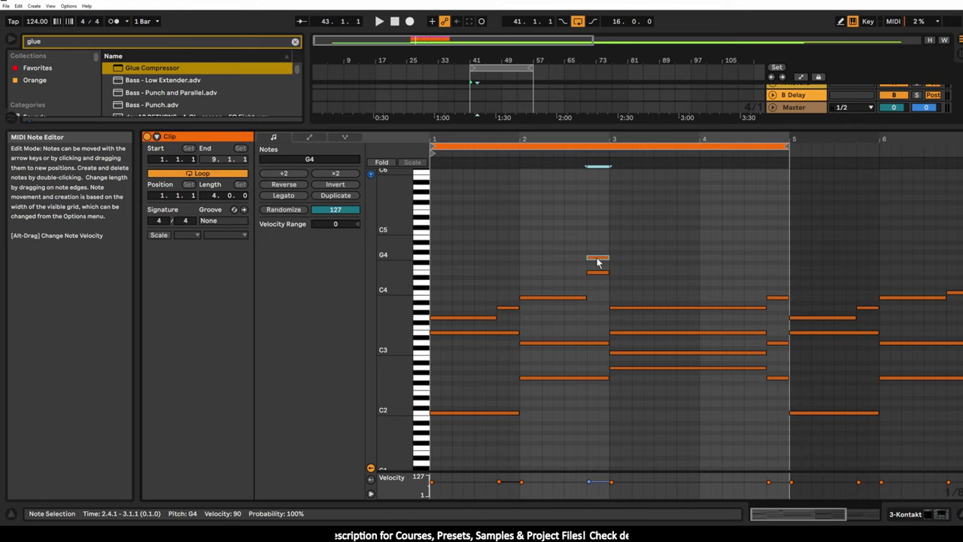
{"action": "double_click", "coordinate": [602, 272]}
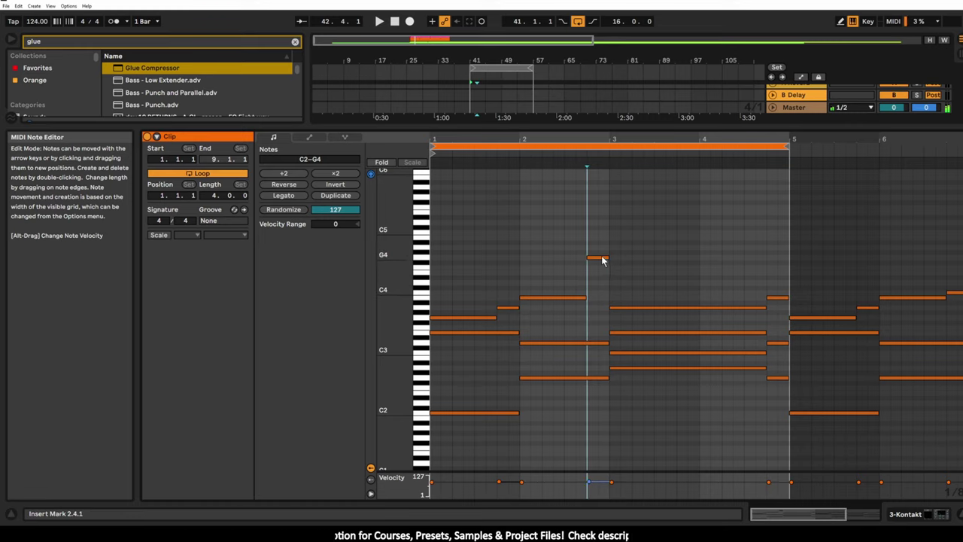
{"action": "double_click", "coordinate": [590, 292]}
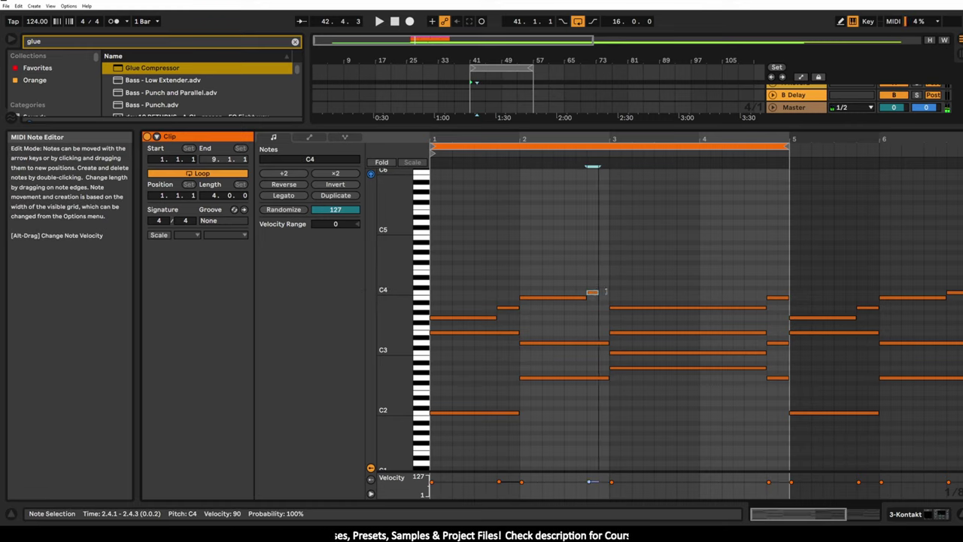
{"action": "key", "text": "shift+Right"}
{"action": "key", "text": "shift+Right"}
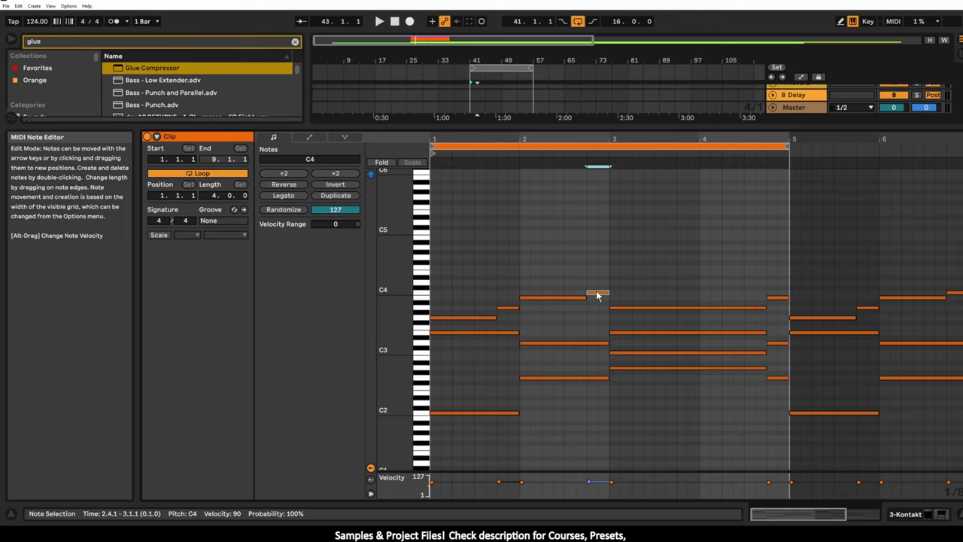
{"action": "key", "text": "space"}
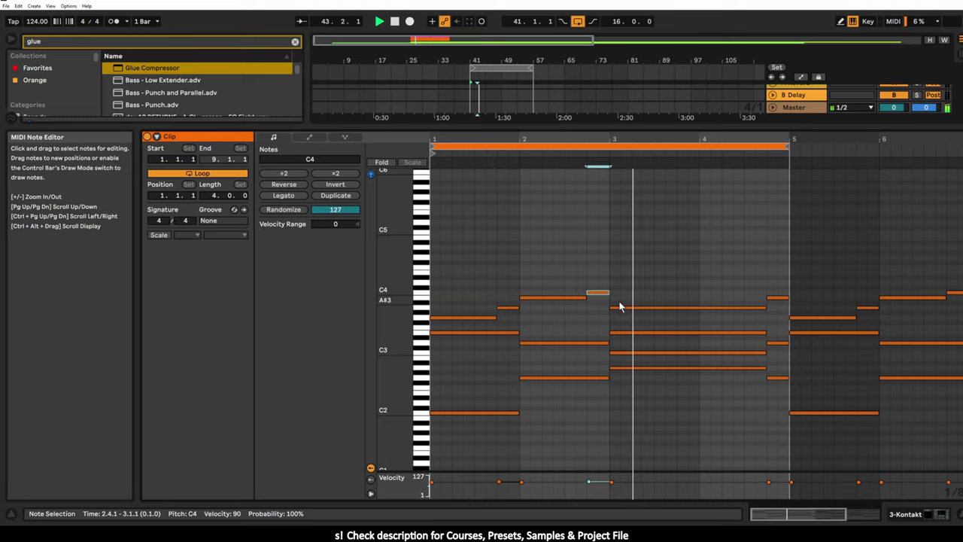
{"action": "key", "text": "space"}
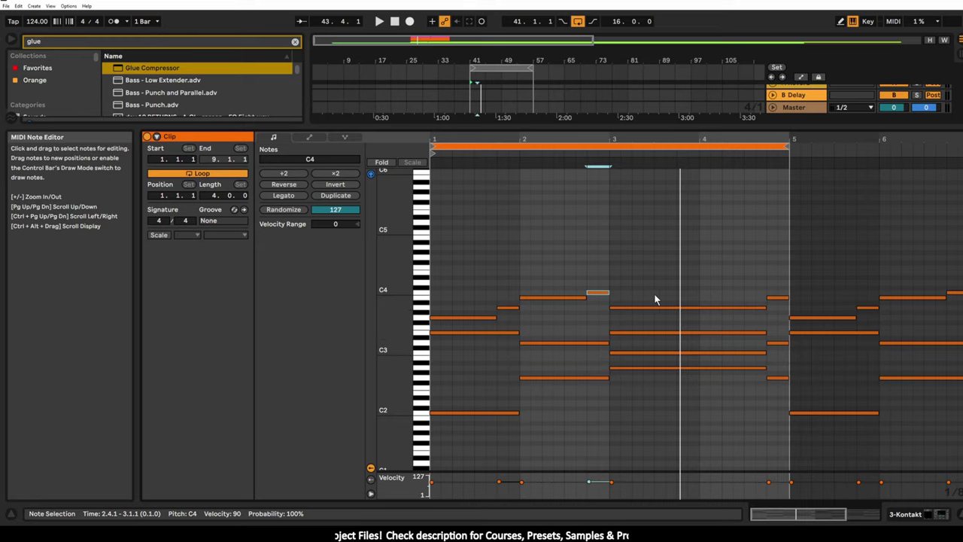
Step: Shorten the bar-3 chord to two beats and duplicate it onto beat 3
{"action": "left_click", "coordinate": [597, 293]}
{"action": "left_click", "coordinate": [597, 294]}
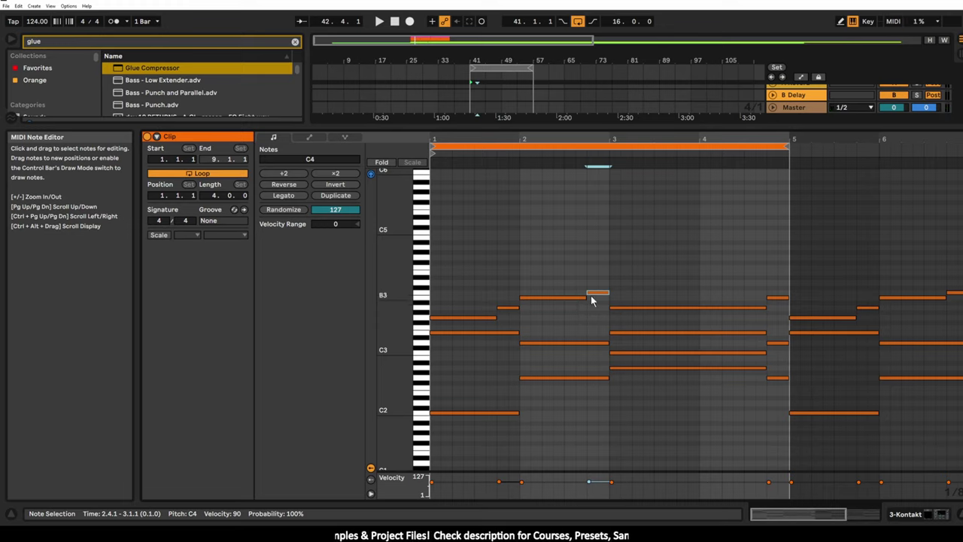
{"action": "left_click_drag", "start_coordinate": [710, 271], "coordinate": [711, 410]}
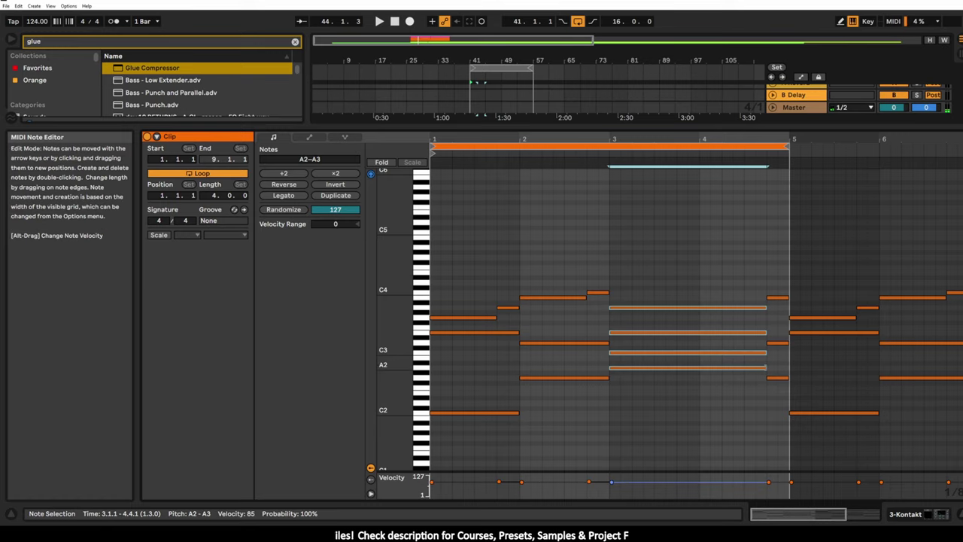
{"action": "left_click_drag", "start_coordinate": [765, 332], "coordinate": [654, 332]}
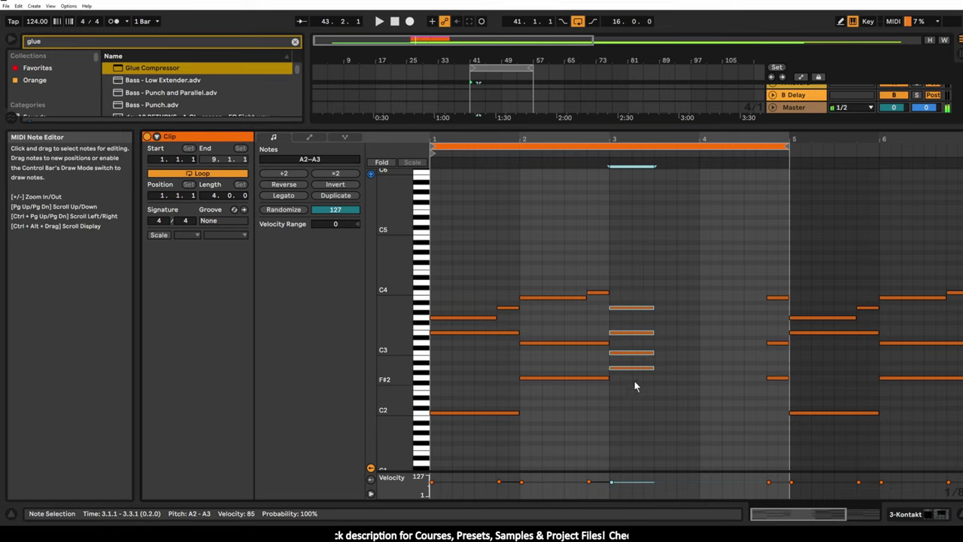
{"action": "key", "text": "ctrl+d"}
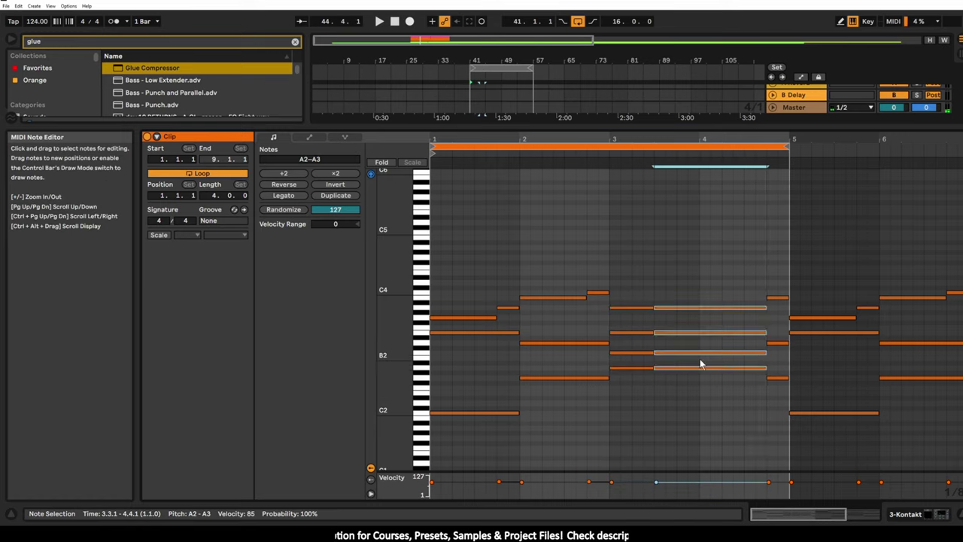
Step: Shorten the top A3 to one beat, add a B3 neighbor on beat 2, and play it back
{"action": "left_click", "coordinate": [667, 340]}
{"action": "mouse_move", "coordinate": [653, 308]}
{"action": "left_mouse_down"}
{"action": "mouse_move", "coordinate": [638, 298]}
{"action": "mouse_move", "coordinate": [653, 298]}
{"action": "left_mouse_up"}
{"action": "key", "text": "ctrl+e"}
{"action": "left_click", "coordinate": [623, 308]}
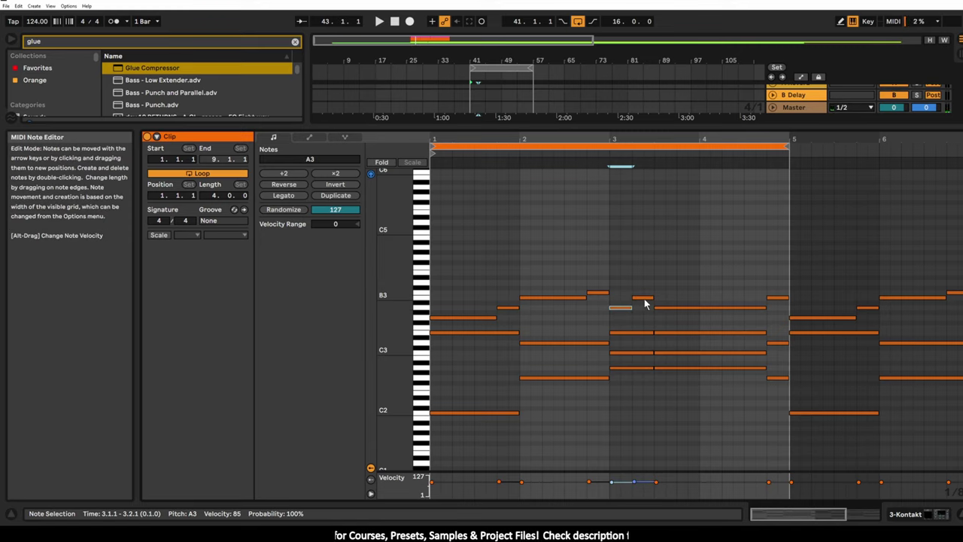
{"action": "left_click", "coordinate": [644, 299]}
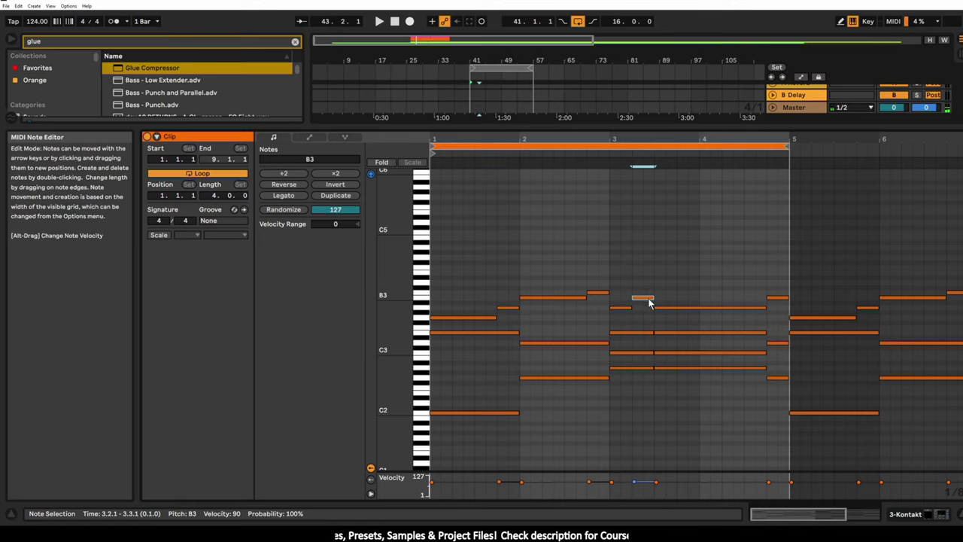
{"action": "left_click", "coordinate": [664, 308]}
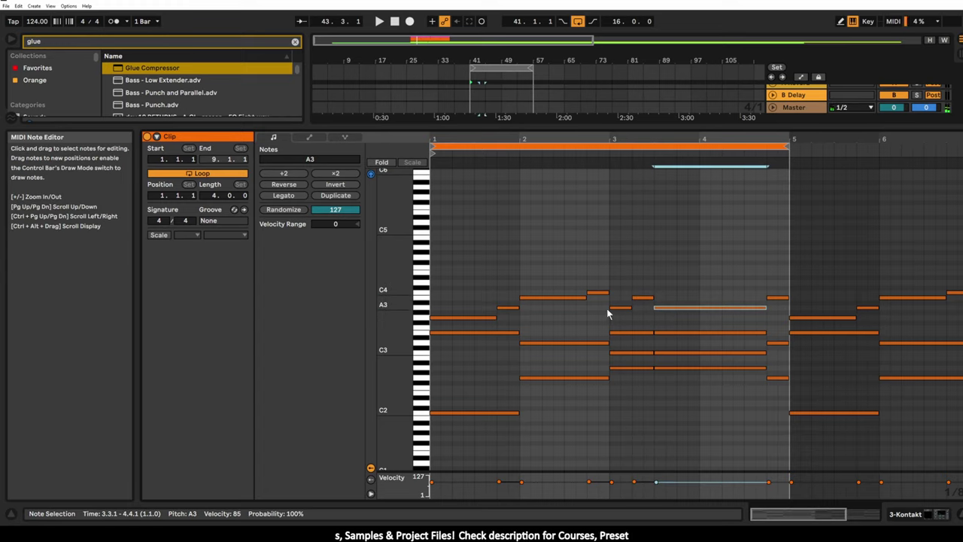
{"action": "left_click", "coordinate": [640, 299]}
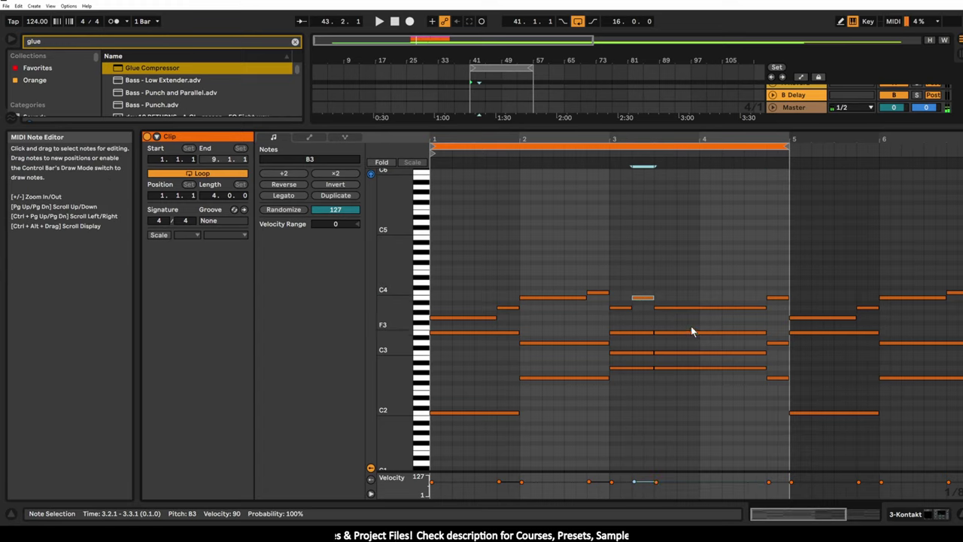
{"action": "key", "text": "space"}
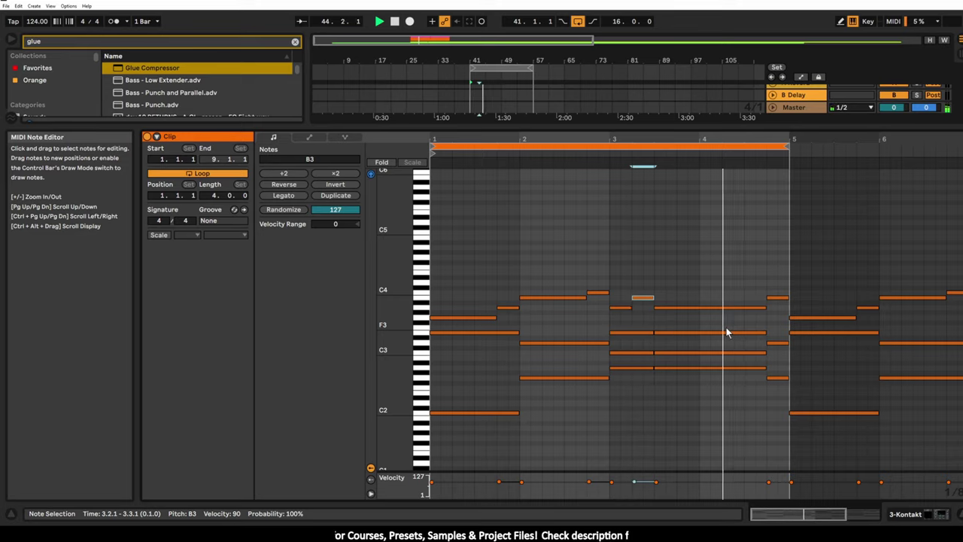
Step: Stop playback and lower the velocity of the short A3 passing note at beat 1.4
{"action": "key", "text": "space"}
{"action": "left_click", "coordinate": [643, 309]}
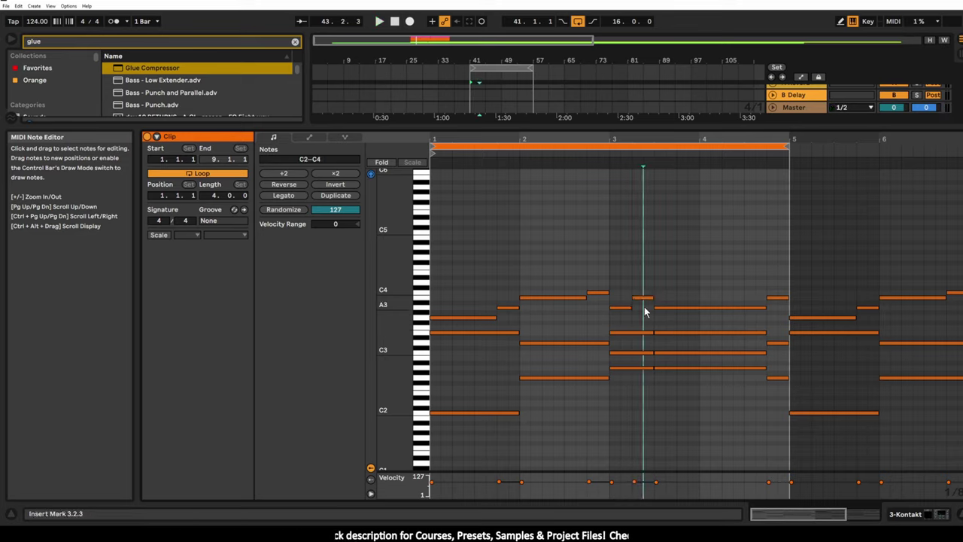
{"action": "left_click", "coordinate": [508, 309]}
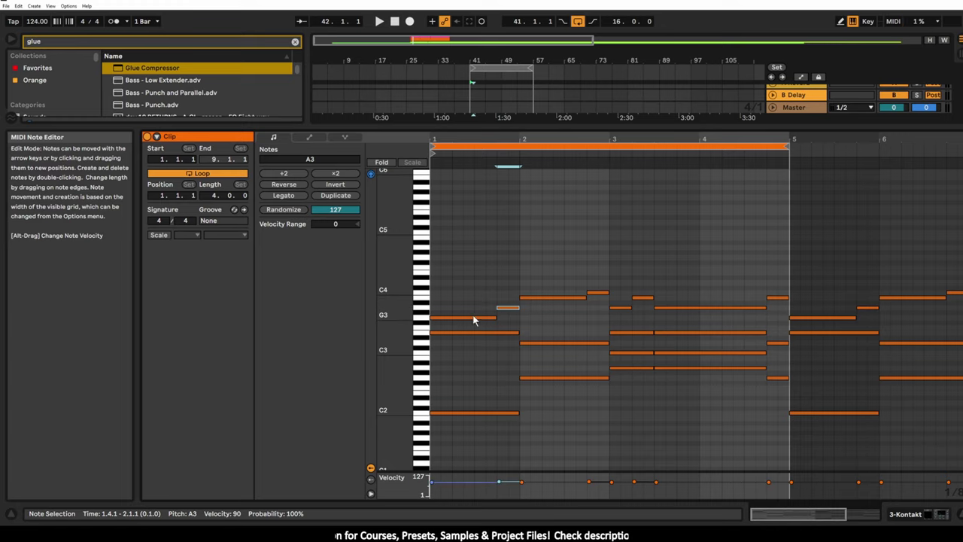
{"action": "left_click", "coordinate": [535, 299]}
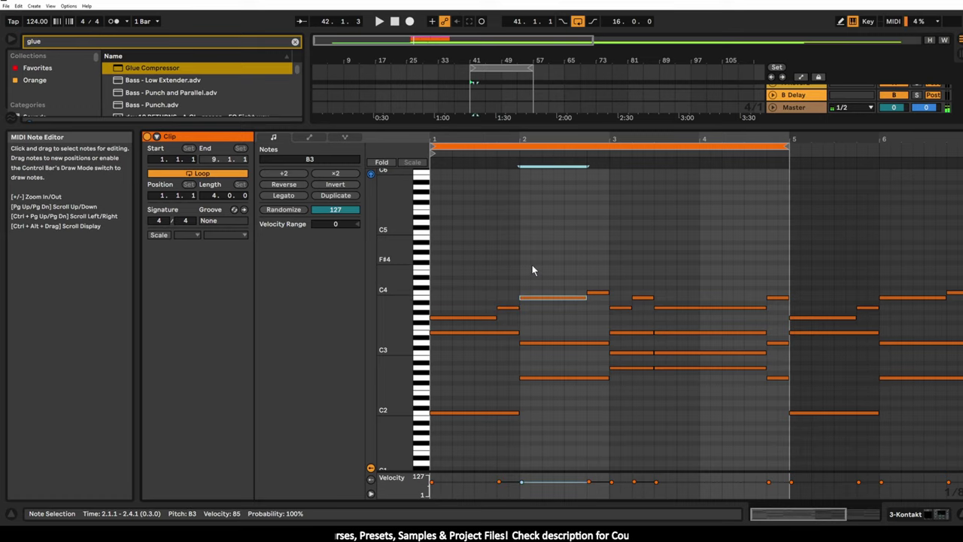
{"action": "left_click", "coordinate": [509, 308]}
{"action": "left_click_drag", "start_coordinate": [510, 307], "coordinate": [518, 316]}
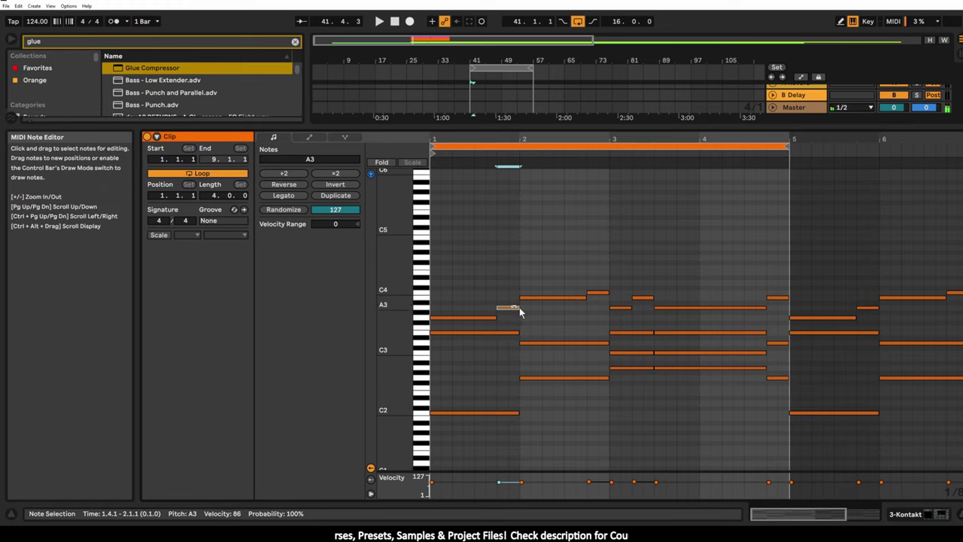
Step: Move A3 onto the bar-2 downbeat, start B3 at 2.2.1, and stretch G3 to the barline
{"action": "mouse_move", "coordinate": [515, 308]}
{"action": "left_mouse_down"}
{"action": "mouse_move", "coordinate": [541, 297]}
{"action": "mouse_move", "coordinate": [507, 317]}
{"action": "mouse_move", "coordinate": [520, 316]}
{"action": "left_mouse_up"}
{"action": "left_click", "coordinate": [530, 297]}
{"action": "left_click", "coordinate": [524, 307]}
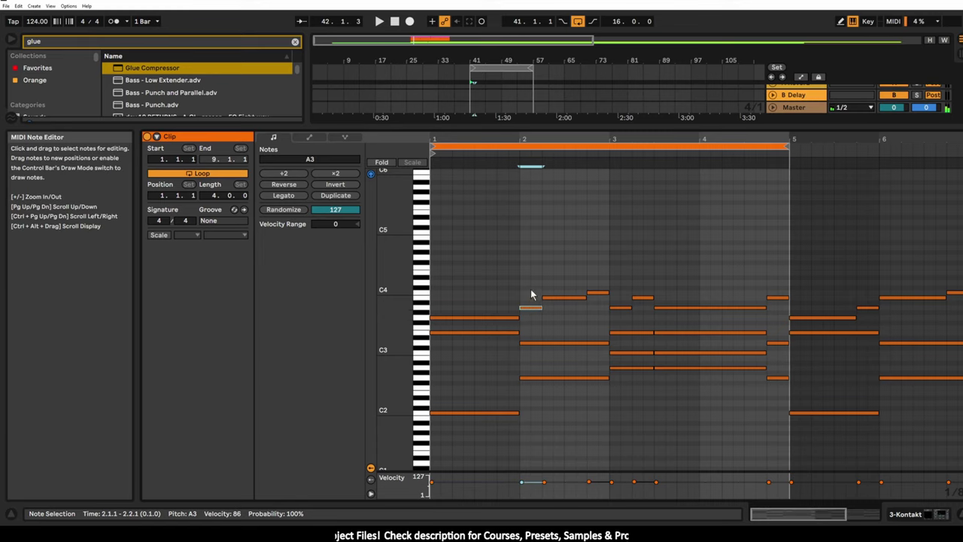
Step: Set the A3 note's velocity to 87 and play back the progression
{"action": "left_click", "coordinate": [530, 309], "text": "alt"}
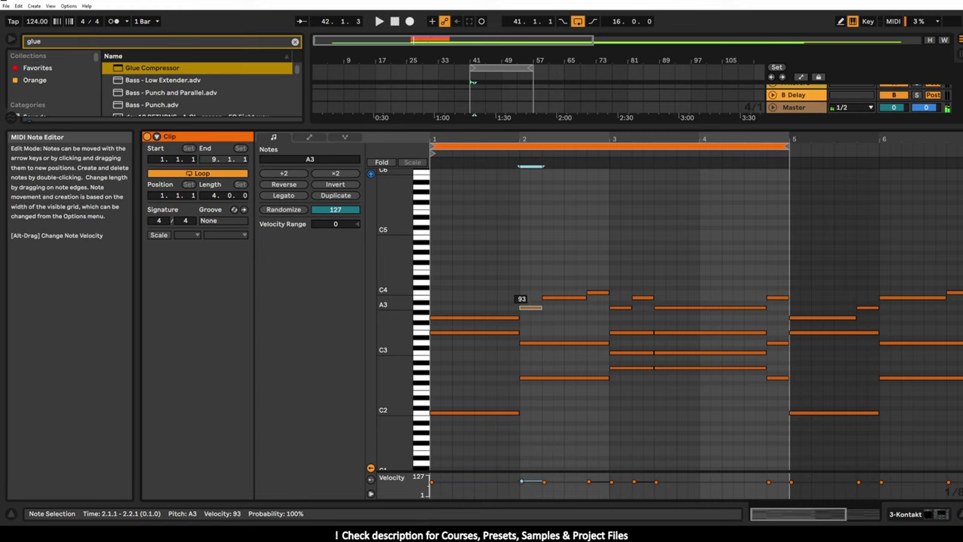
{"action": "left_click_drag", "start_coordinate": [531, 308], "coordinate": [530, 310]}
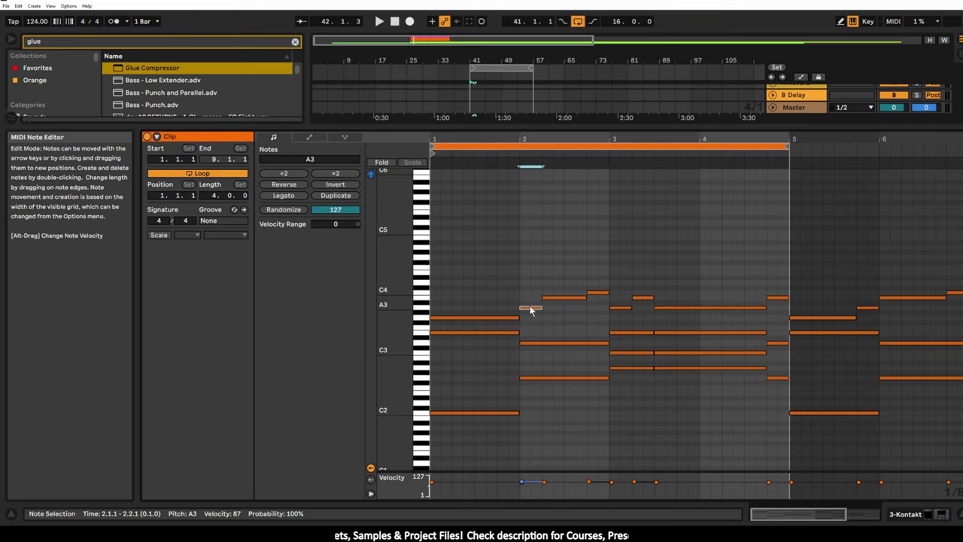
{"action": "key", "text": "space"}
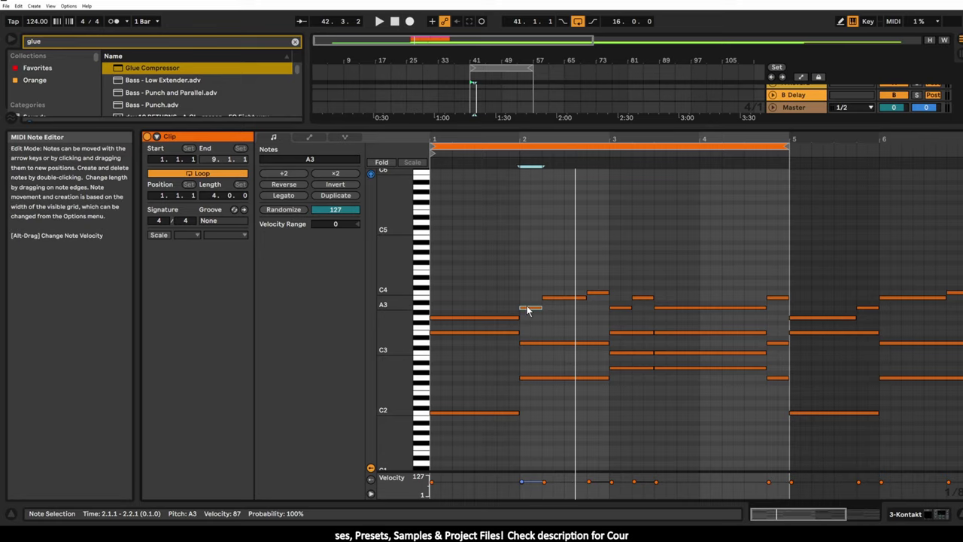
{"action": "mouse_move", "coordinate": [528, 310]}
{"action": "left_mouse_down"}
{"action": "mouse_move", "coordinate": [506, 309]}
{"action": "mouse_move", "coordinate": [535, 309]}
{"action": "left_mouse_up"}
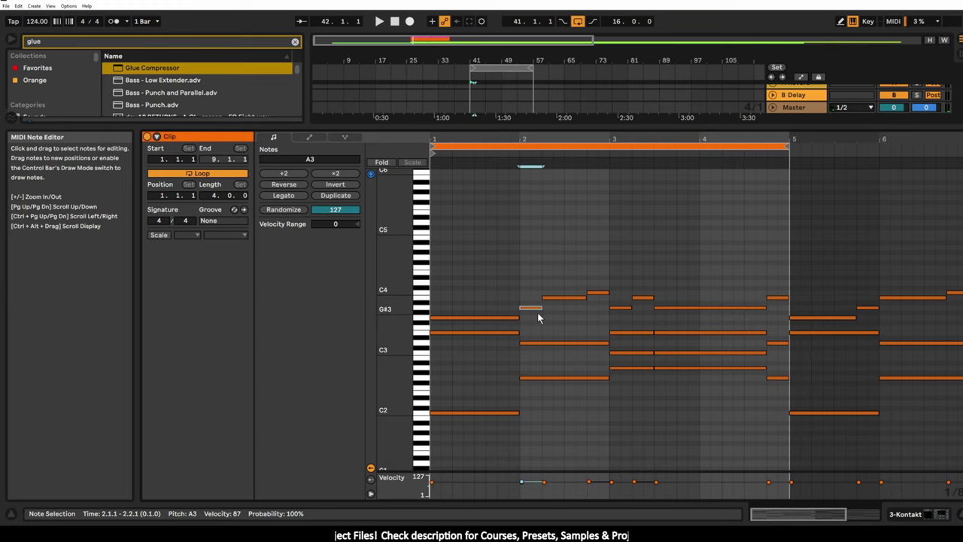